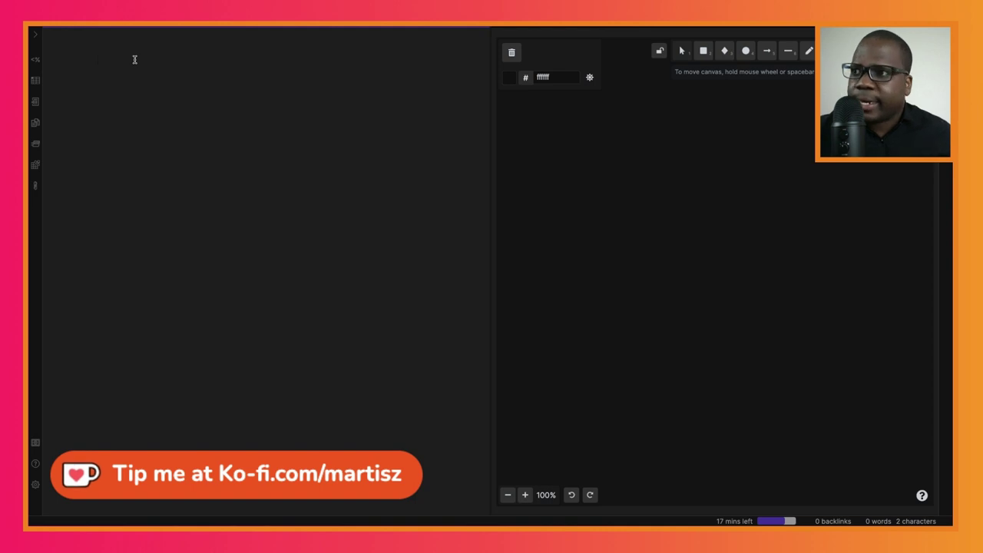
Step: Draw freehand on the canvas a letter A above a box with three lines beneath it, and a letter B beside it
left_click(807, 204)
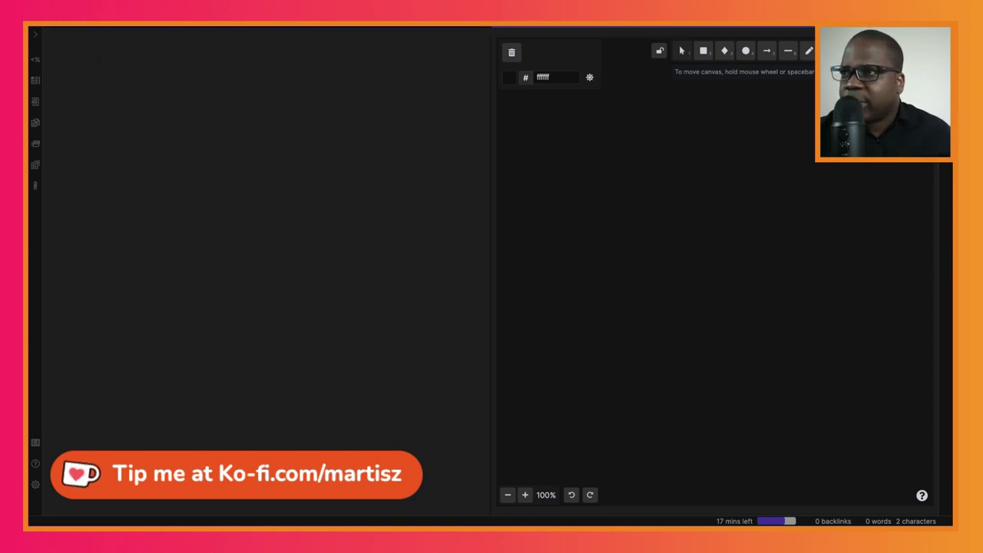
left_click(810, 51)
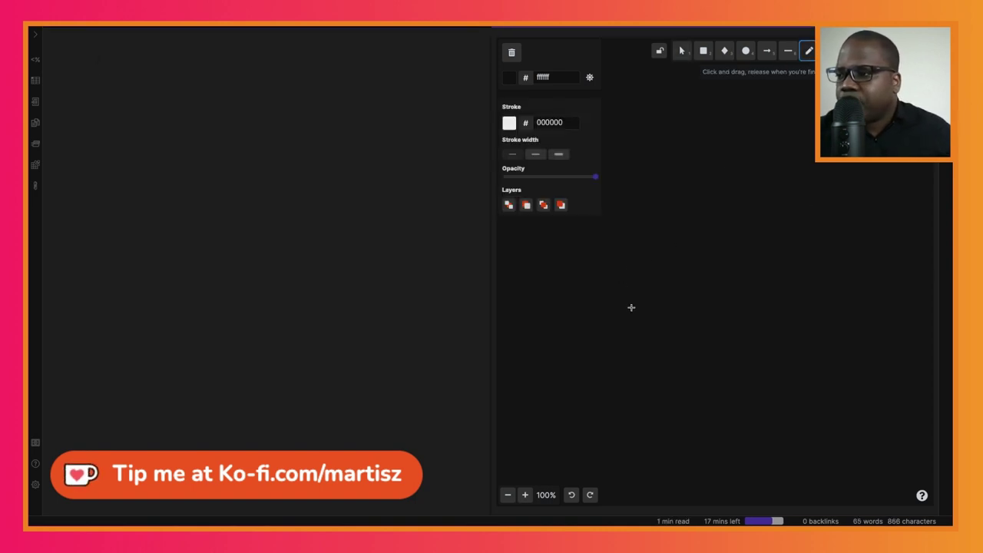
mouse_move(579, 301)
left_mouse_down()
mouse_move(573, 314)
mouse_move(583, 263)
left_mouse_up()
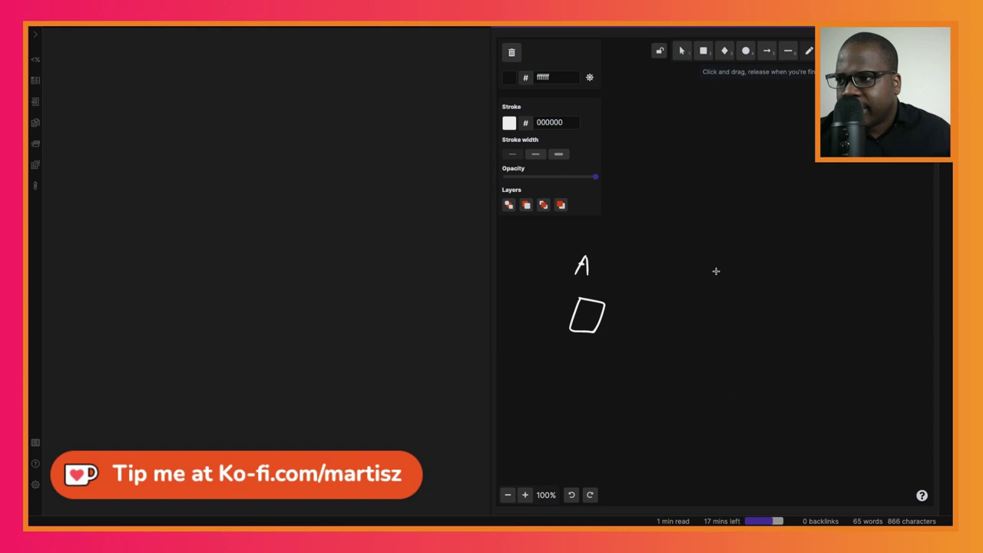
left_click_drag(707, 262, 703, 283)
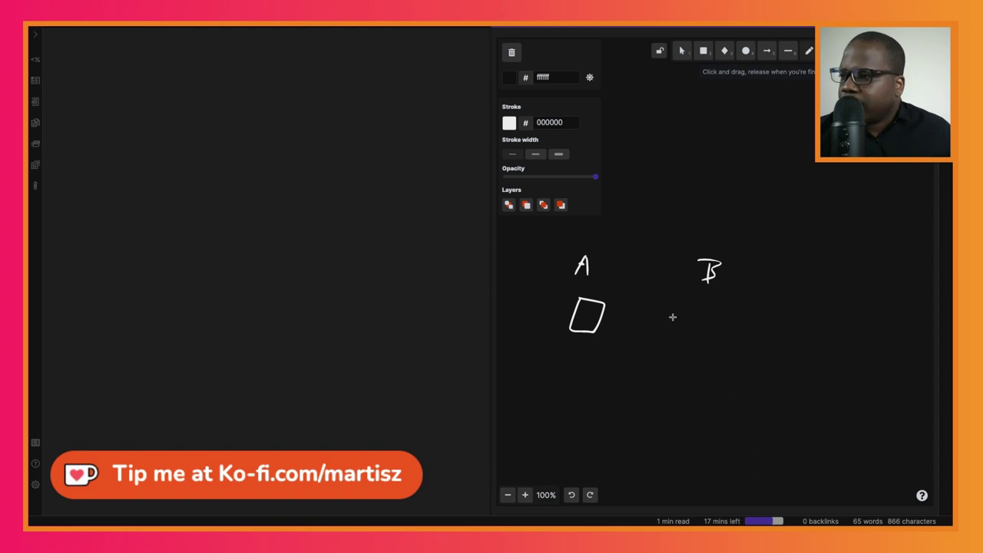
mouse_move(589, 333)
left_mouse_down()
mouse_move(593, 359)
mouse_move(563, 364)
left_mouse_up()
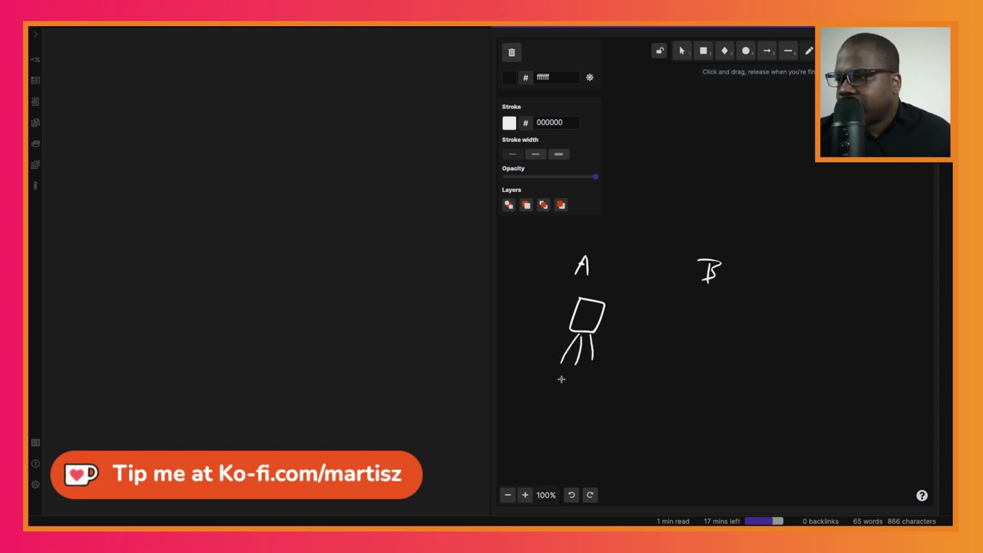
Step: Sketch two stacked boxes below B and a third box beside B, with freehand arrows from the third to both
mouse_move(666, 301)
left_mouse_down()
mouse_move(695, 305)
mouse_move(669, 300)
left_mouse_up()
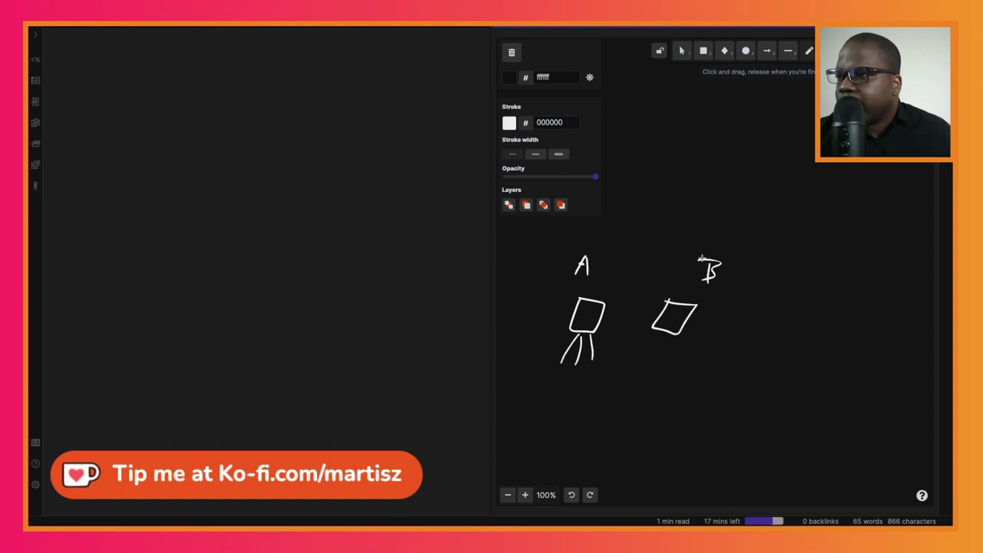
mouse_move(649, 367)
left_mouse_down()
mouse_move(675, 401)
mouse_move(653, 362)
left_mouse_up()
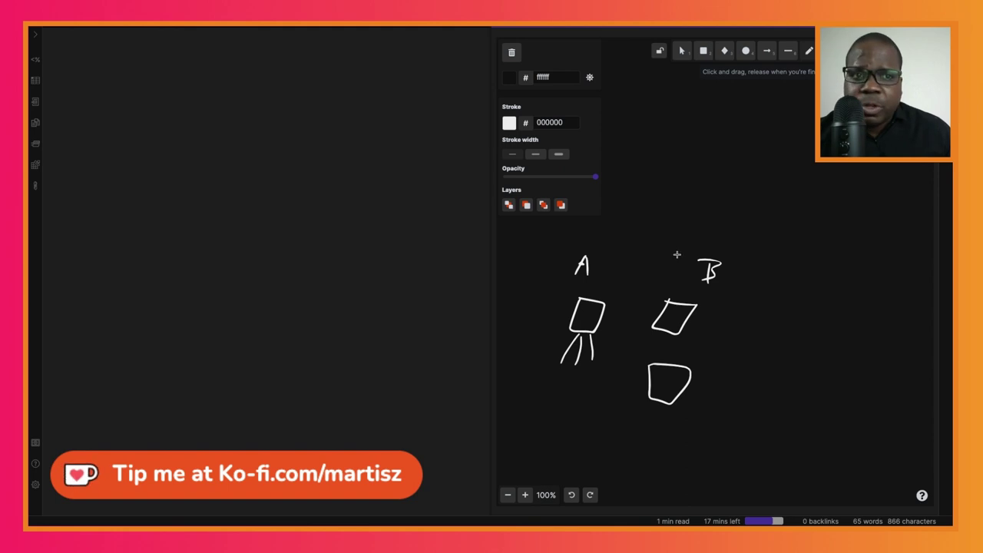
mouse_move(756, 271)
left_mouse_down()
mouse_move(756, 259)
mouse_move(766, 296)
mouse_move(760, 256)
left_mouse_up()
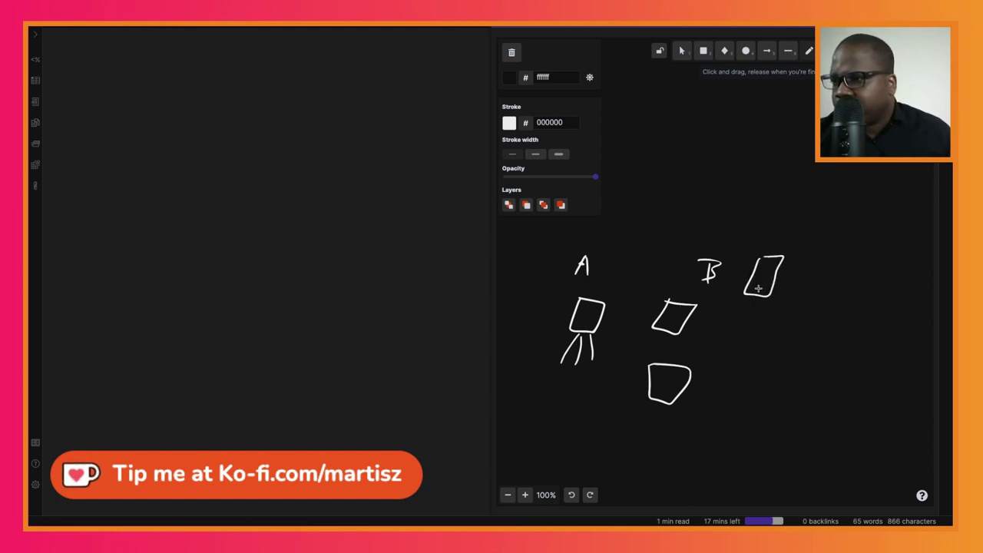
left_click_drag(749, 291, 684, 313)
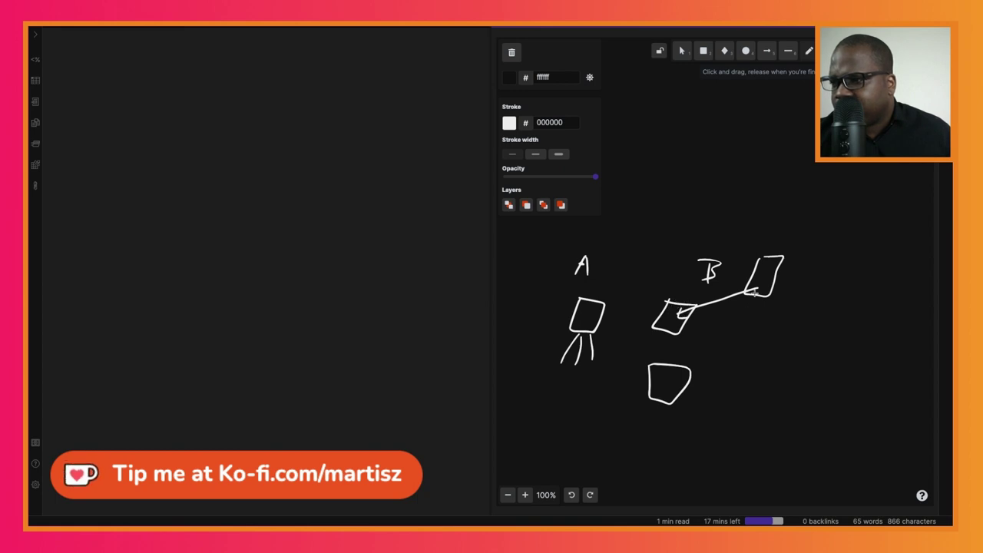
mouse_move(755, 290)
left_mouse_down()
mouse_move(661, 377)
mouse_move(665, 361)
left_mouse_up()
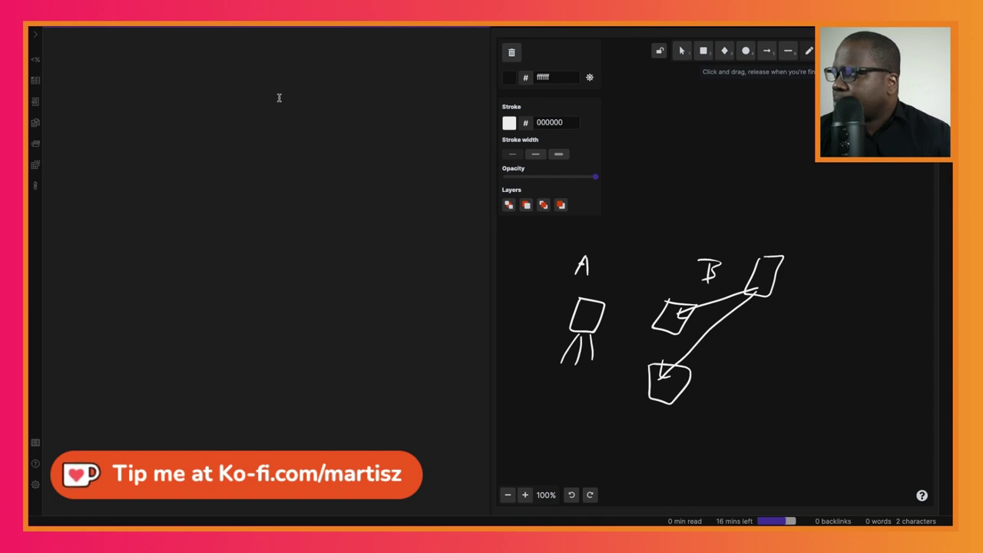
Step: Write the level-two Markdown heading "Subject: Announcement of Change of Address" in the blank note
type("##")
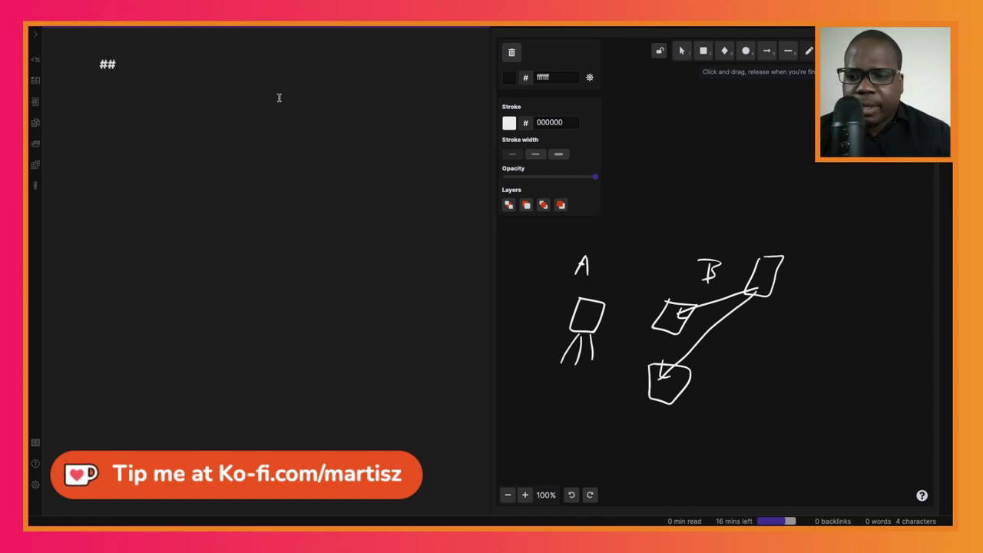
type(" Subject:")
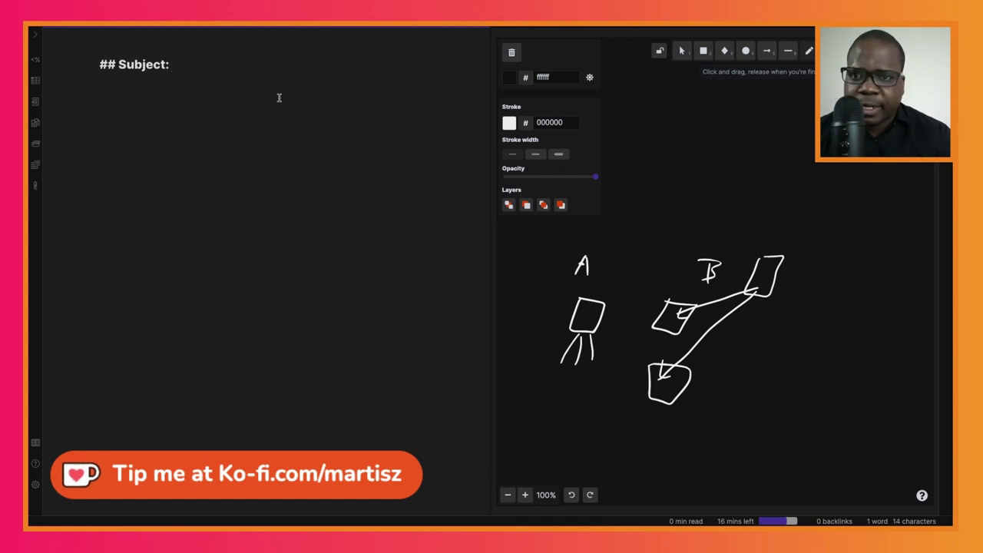
type("Ch")
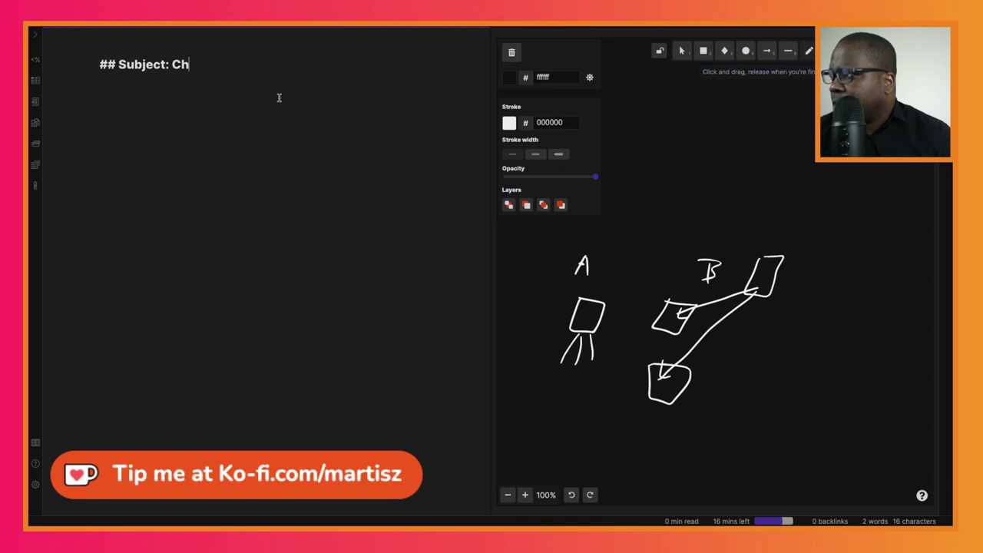
key("BackSpace")
key("BackSpace")
type("Ann")
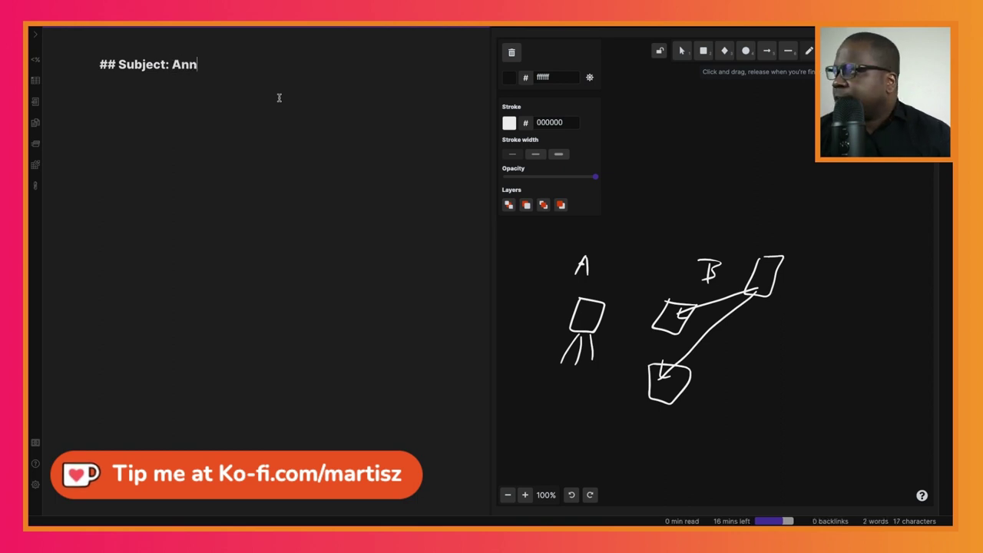
type("ouncement ")
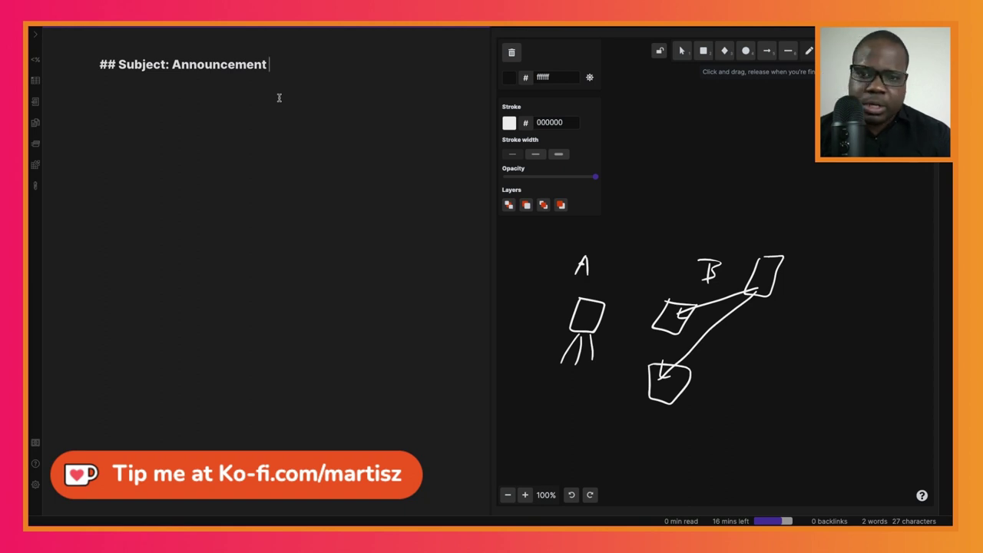
type("o")
type("f")
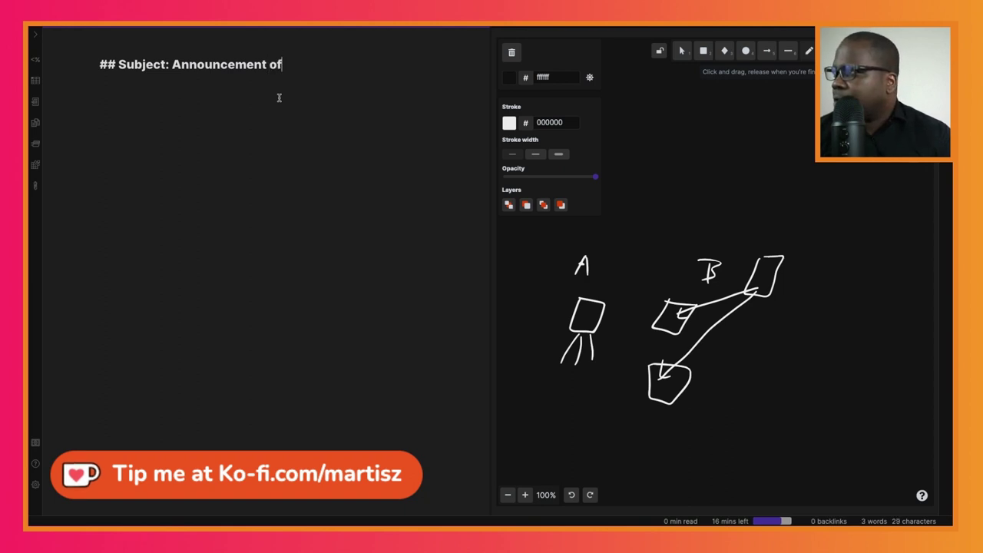
type(" Cha")
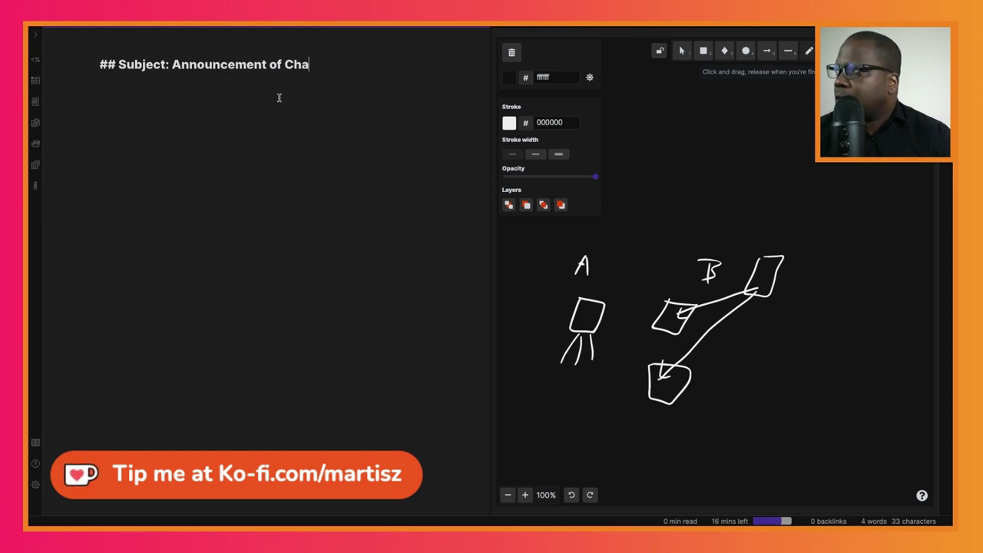
type("nge of a")
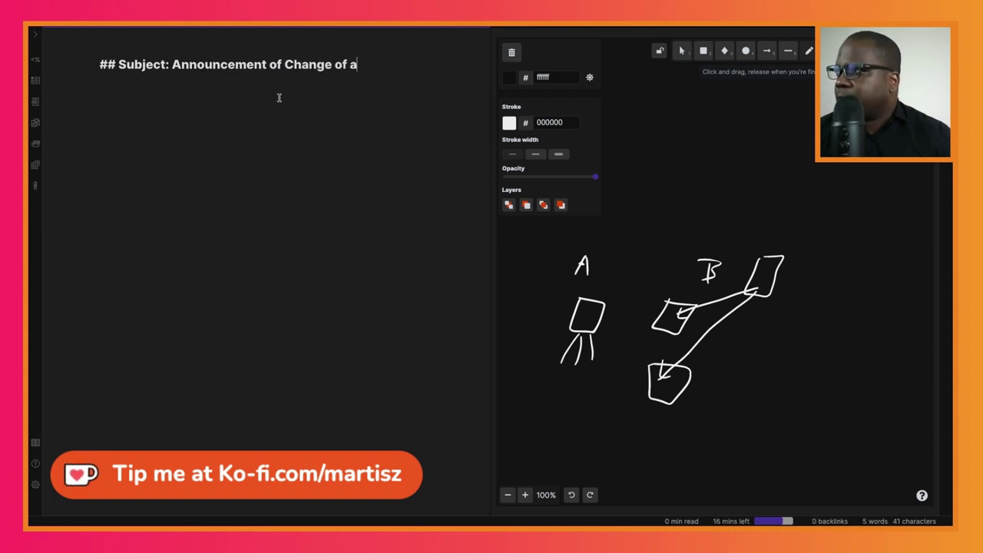
key("BackSpace")
type("Address")
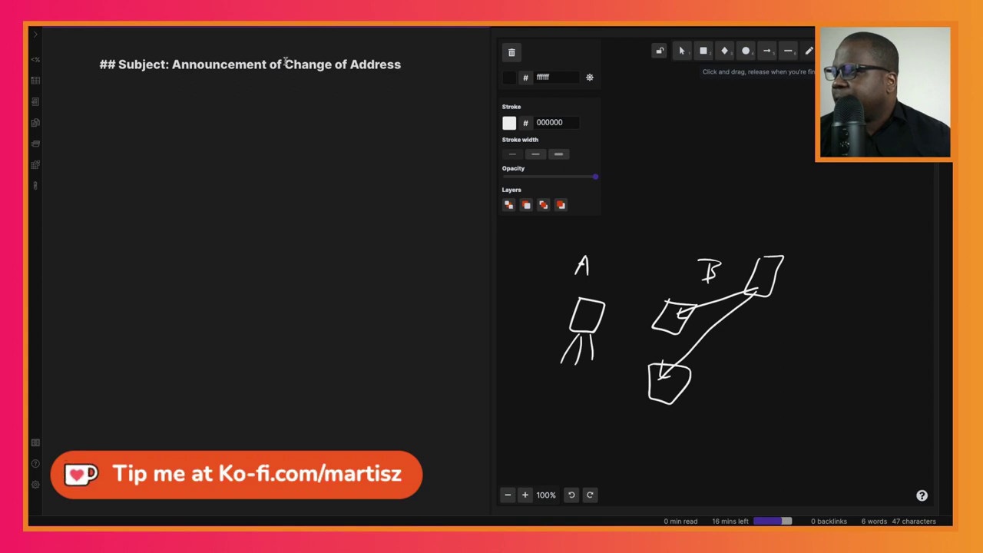
Step: Remove "Announcement of" from the heading, leaving "Subject: Change of Address"
key("BackSpace")
key("BackSpace")
key("BackSpace")
key("BackSpace")
key("BackSpace")
key("BackSpace")
key("BackSpace")
key("BackSpace")
key("BackSpace")
key("BackSpace")
key("BackSpace")
key("BackSpace")
key("BackSpace")
key("BackSpace")
key("BackSpace")
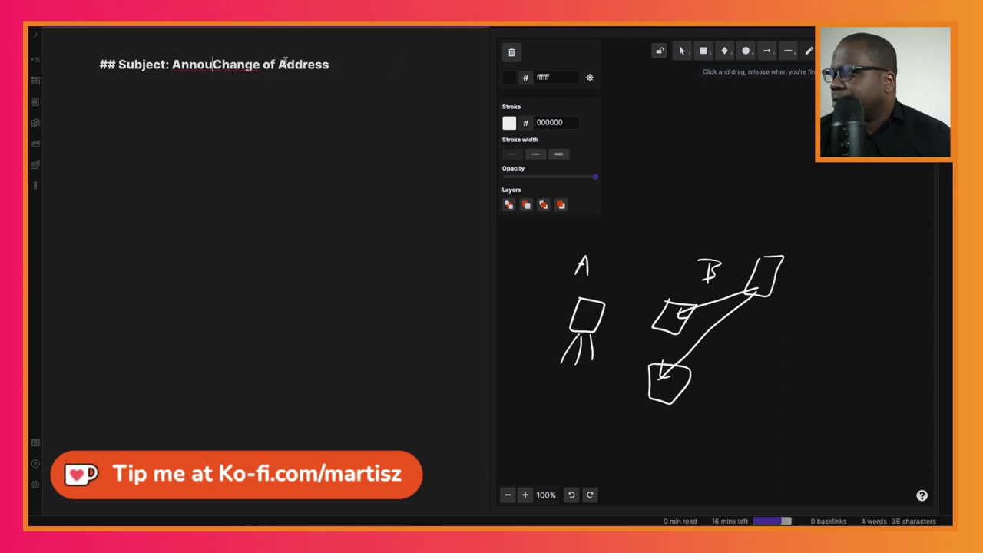
key("BackSpace")
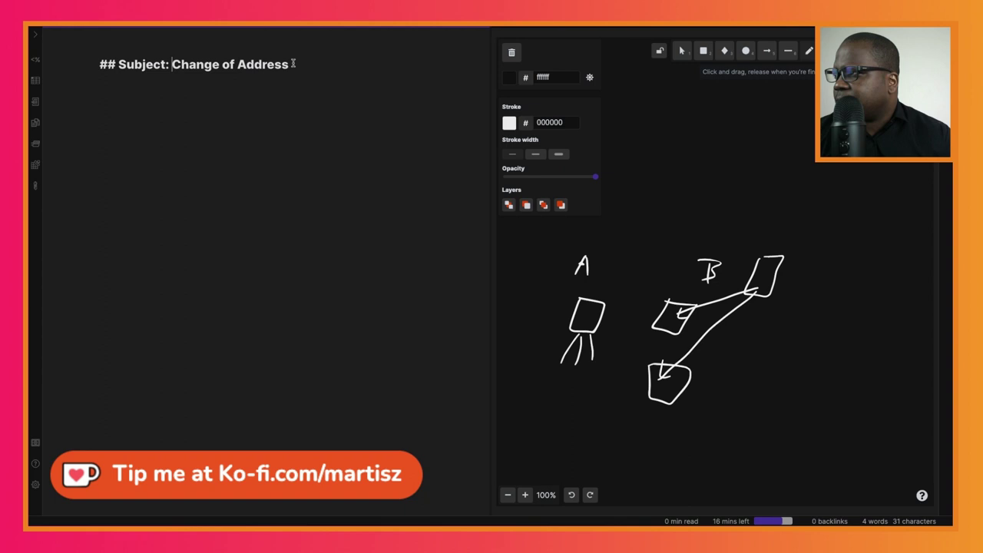
left_click(302, 66)
key("Return")
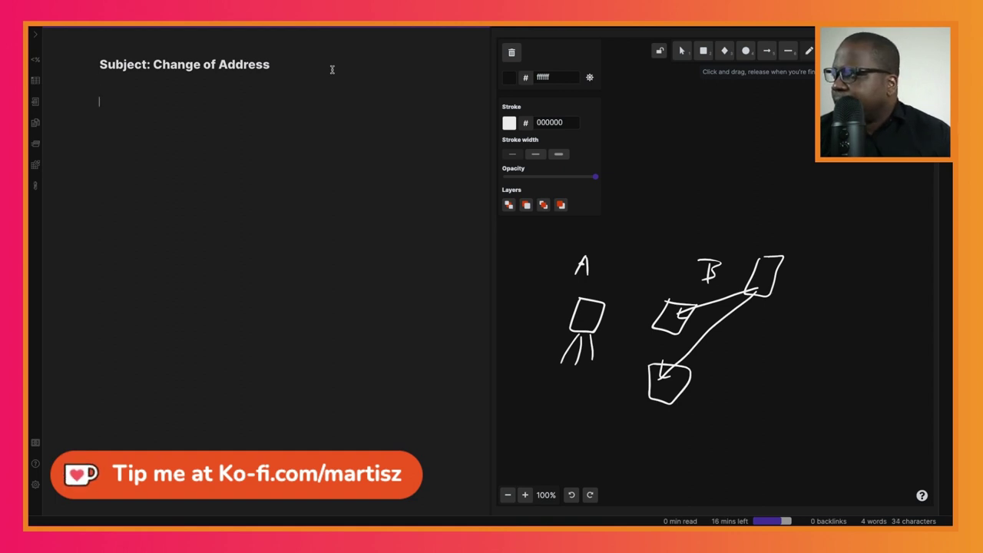
type("Sincerely,   [Your Name] [Your title] [Phone number] [Email]   www.martisz.bio.link")
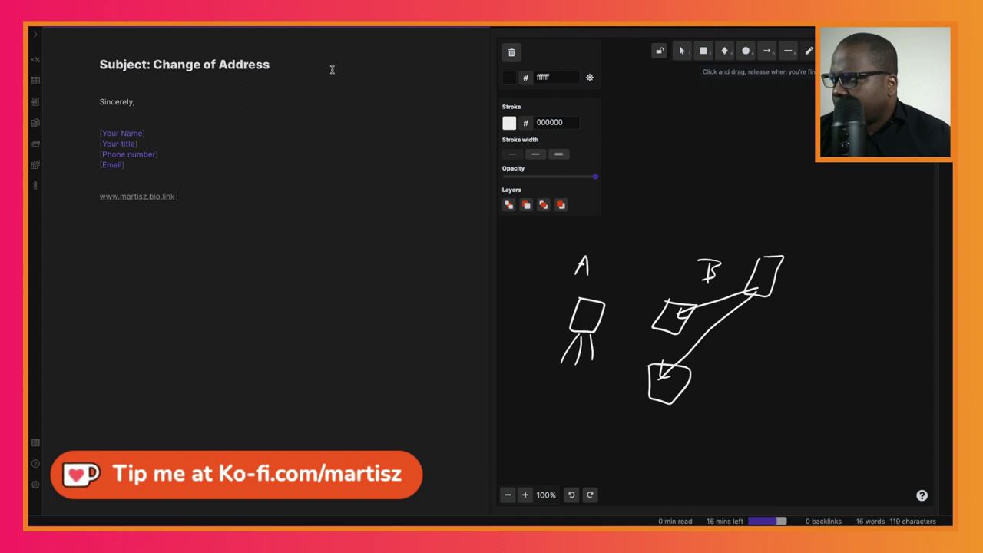
Step: Add the greeting "Dear [Name]," between the heading and the closing, followed by a blank line for the body
left_click(143, 78)
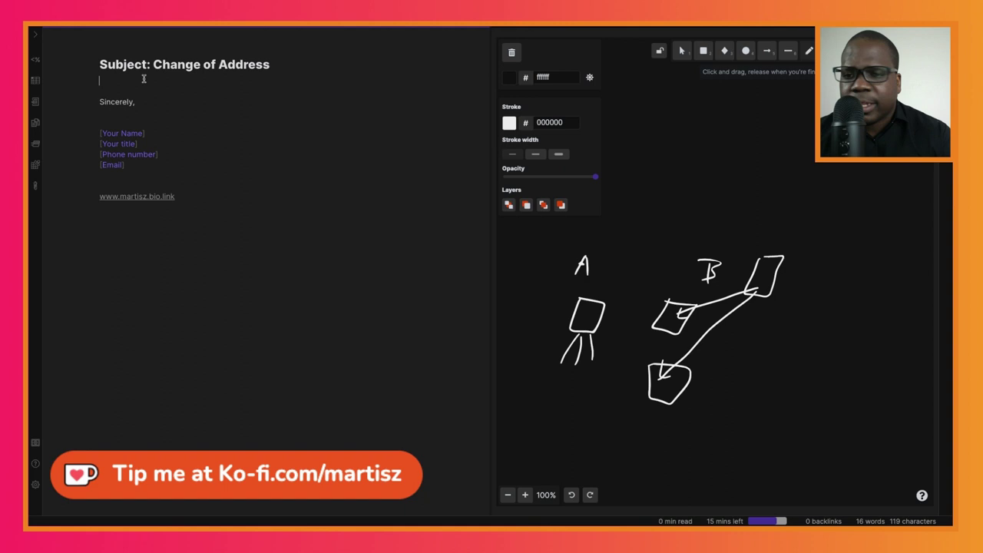
type("Dear,")
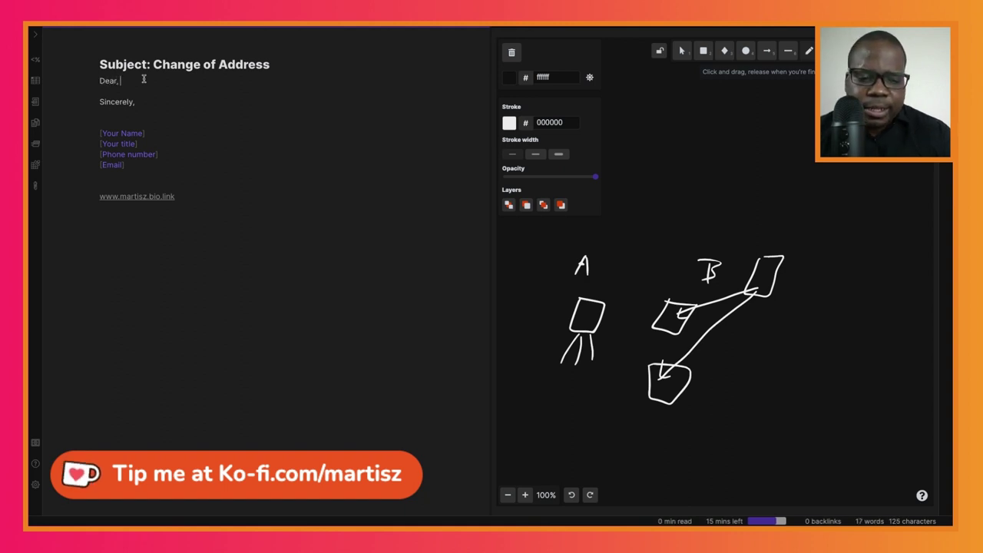
key("BackSpace")
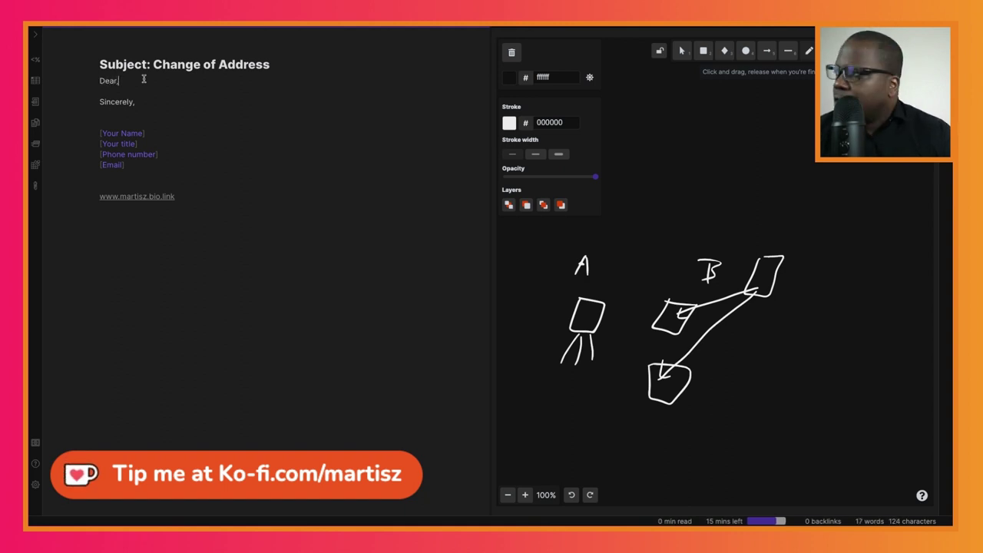
type("Name")
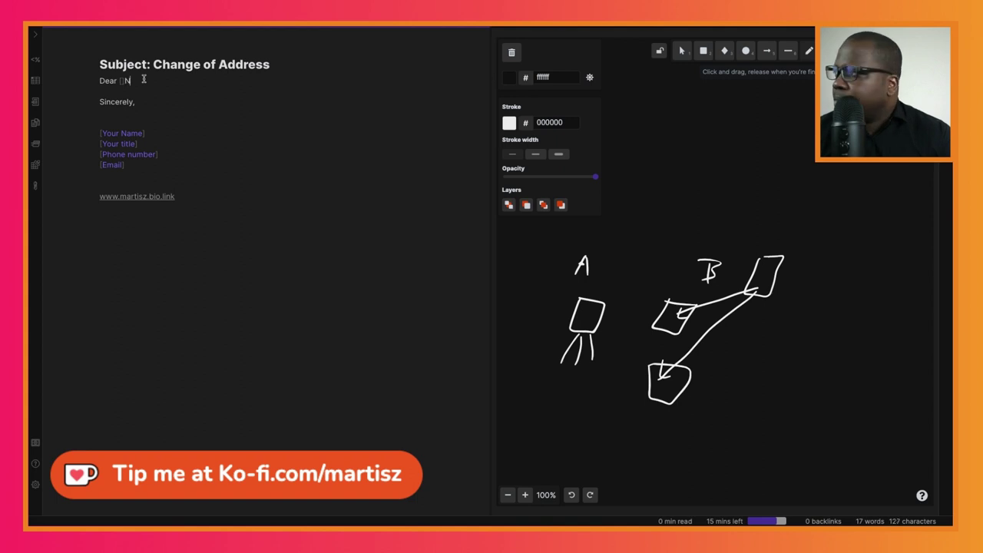
key("BackSpace")
key("BackSpace")
key("BackSpace")
key("BackSpace")
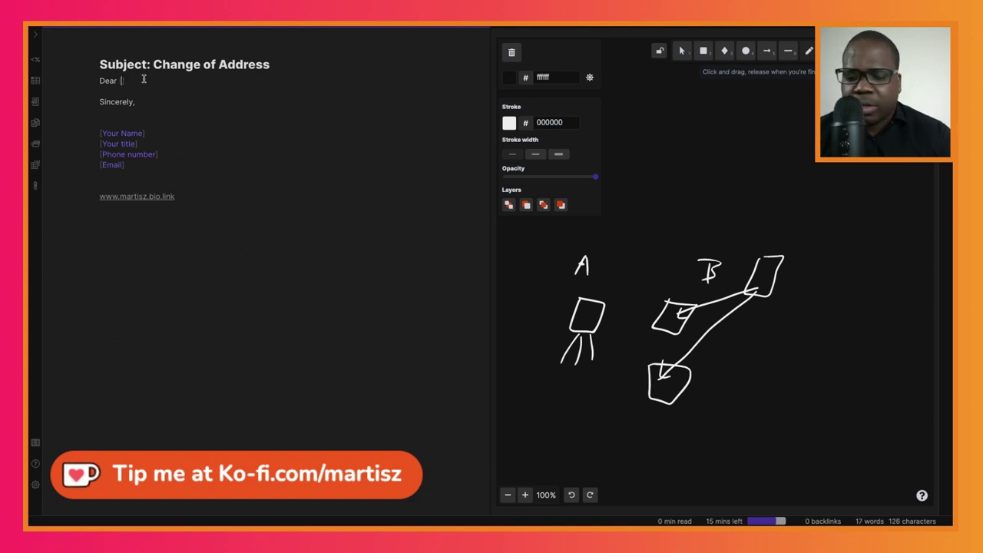
type("Name],")
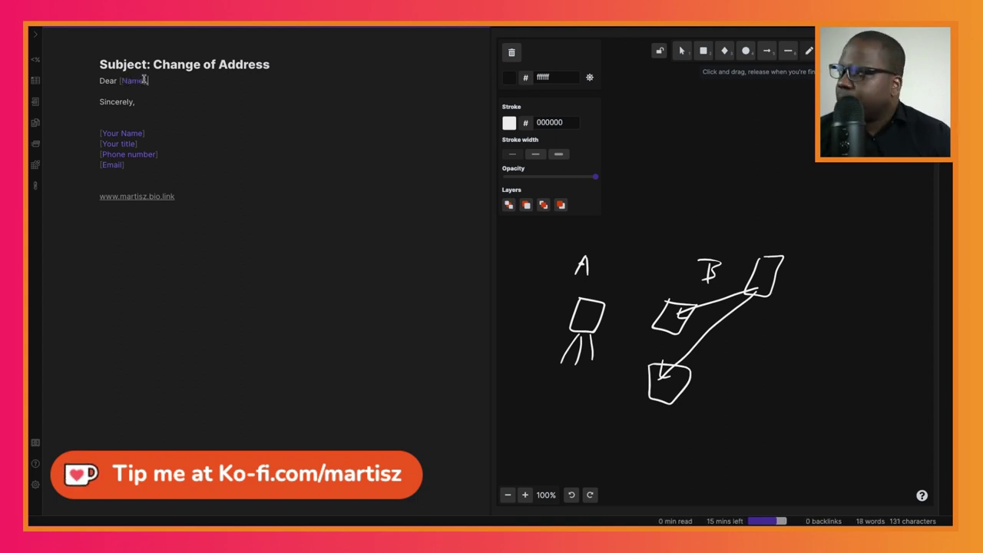
key("Return")
key("Return")
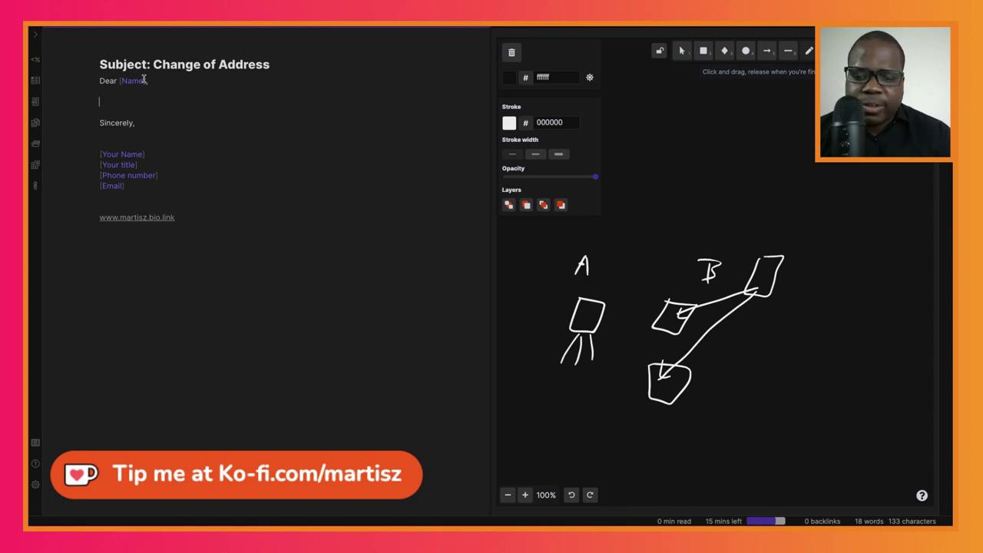
Step: Start the email body below the greeting with "We are proud to announce that we will be moving soon to"
type("We are p")
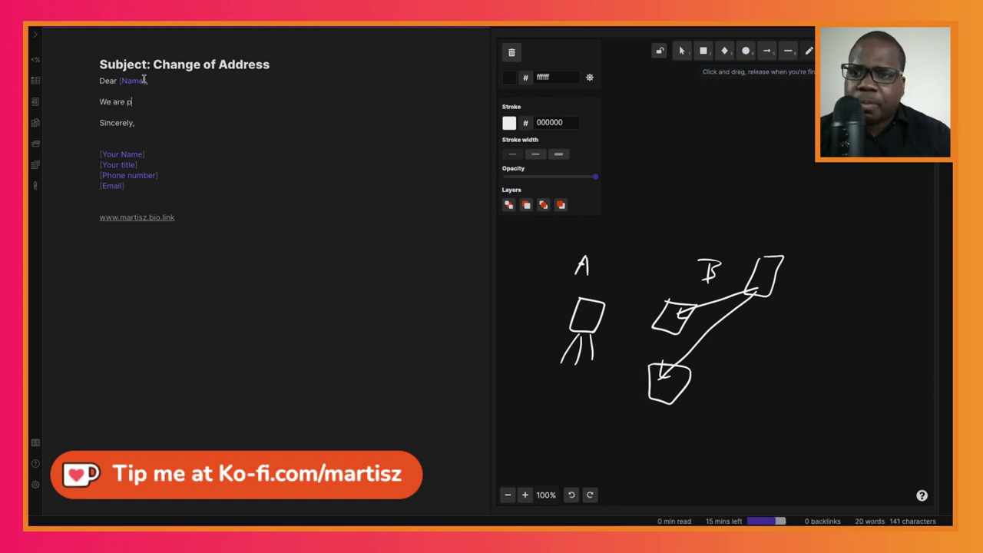
type("round")
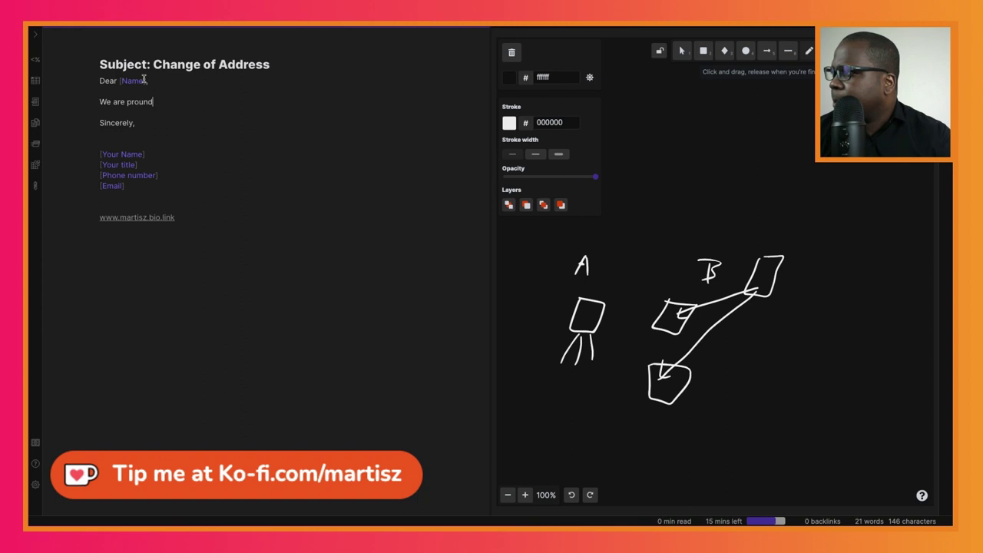
key("BackSpace")
key("BackSpace")
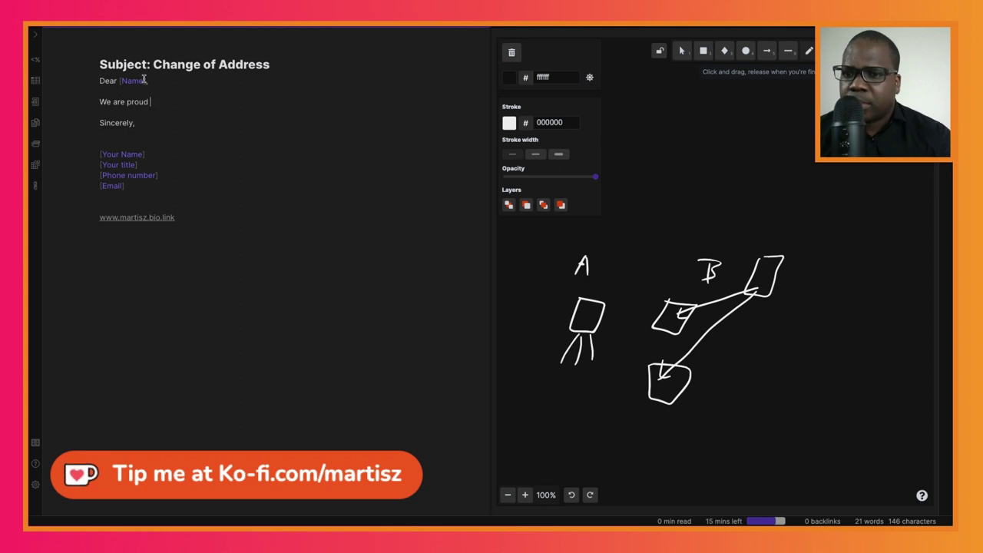
type("to announce that we will be moving soon to")
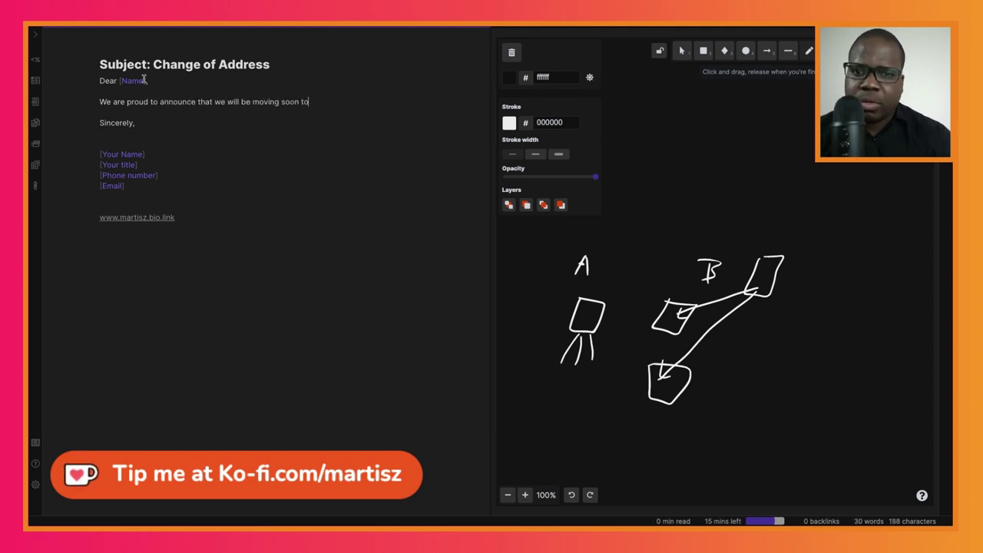
Step: Continue the sentence with "our brand new offices. As of [Date], please note that our new address and telephone number will be as follows:"
type(" our brand new offices. As of [")
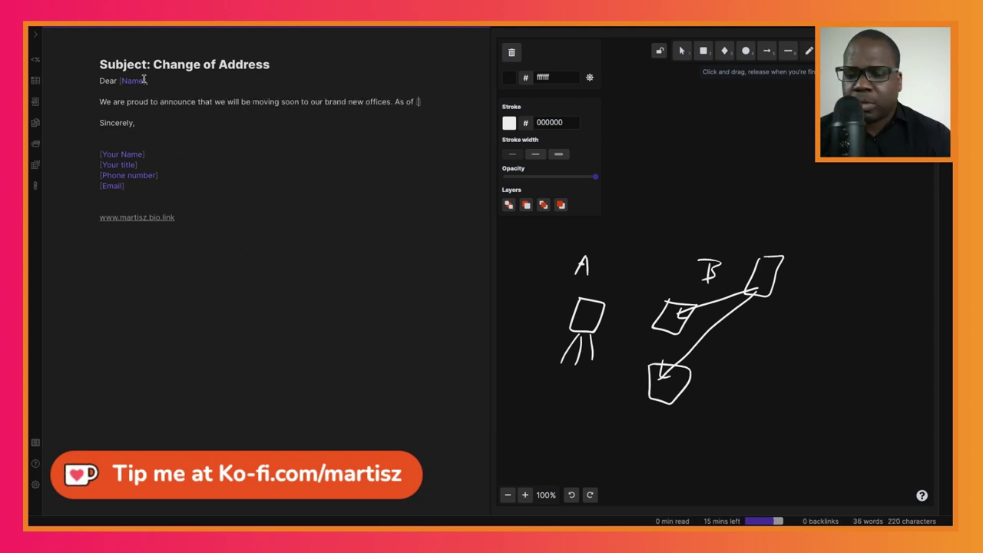
type("Date], please note that our new address and tele")
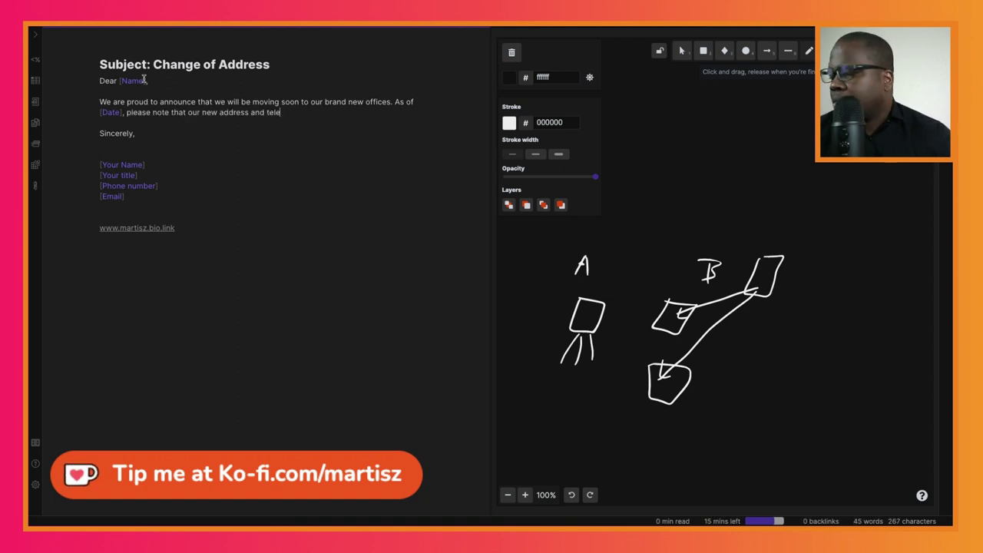
type("phone number will be as follows:")
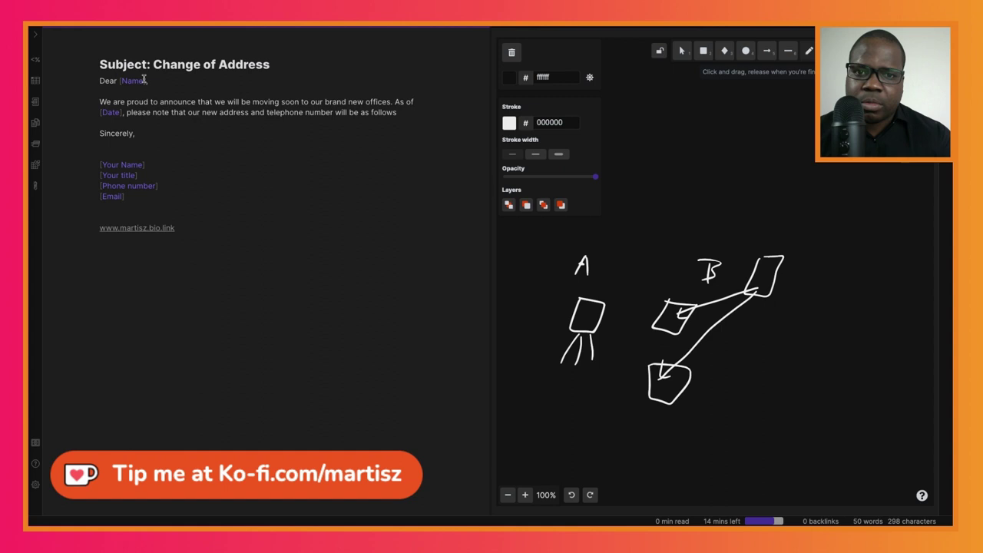
Step: Add the placeholder lines [address], [city, state, zip] and [phone number] below the opening paragraph, separated from it by a blank line
key("Return")
key("Return")
type("[address]")
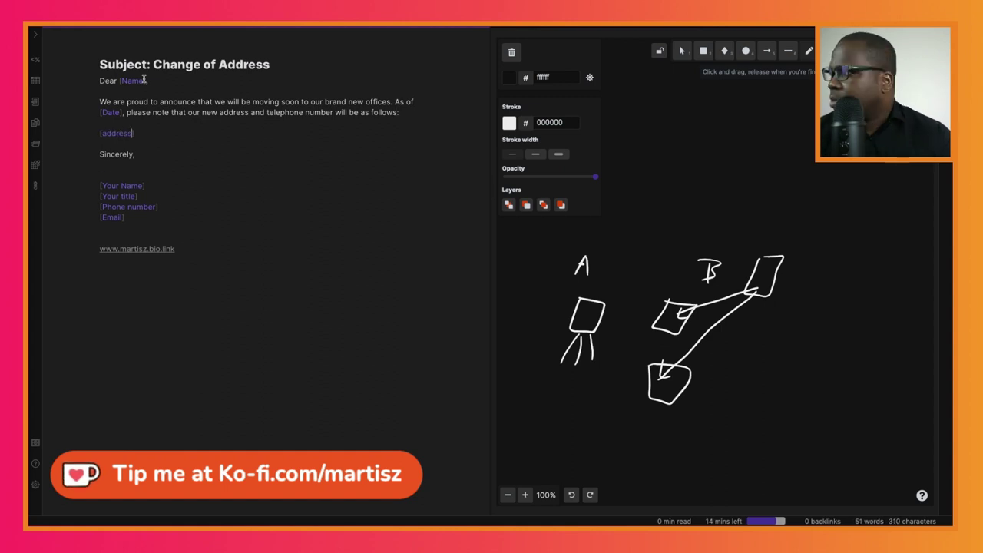
key("Return")
type("[cit")
type("y, state, zip]")
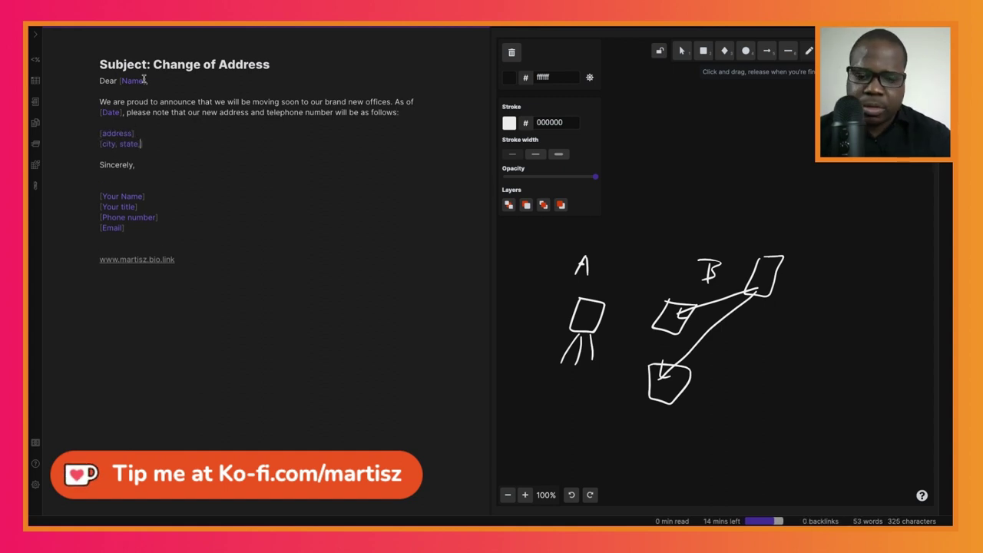
key("Return")
type("[")
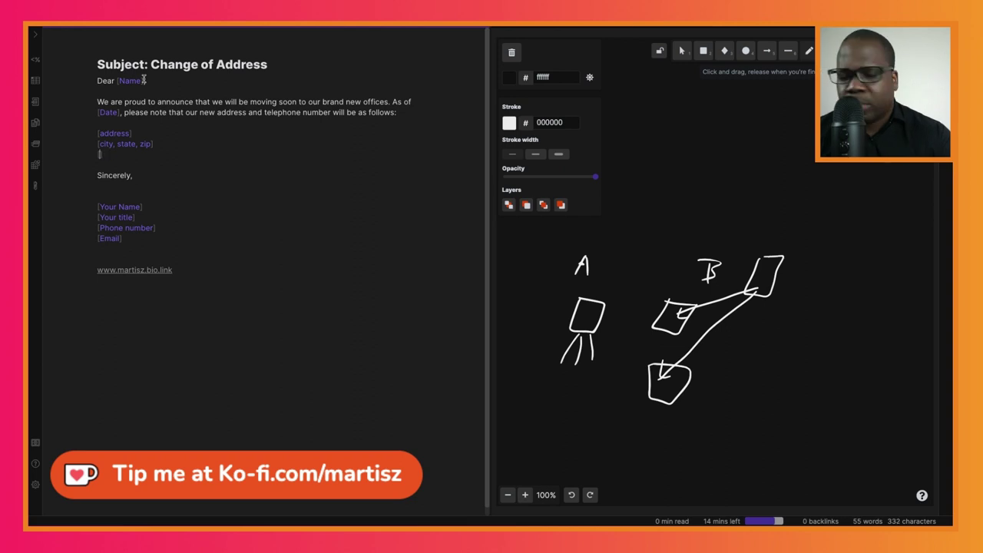
type("phonenumber]")
left_click(125, 153)
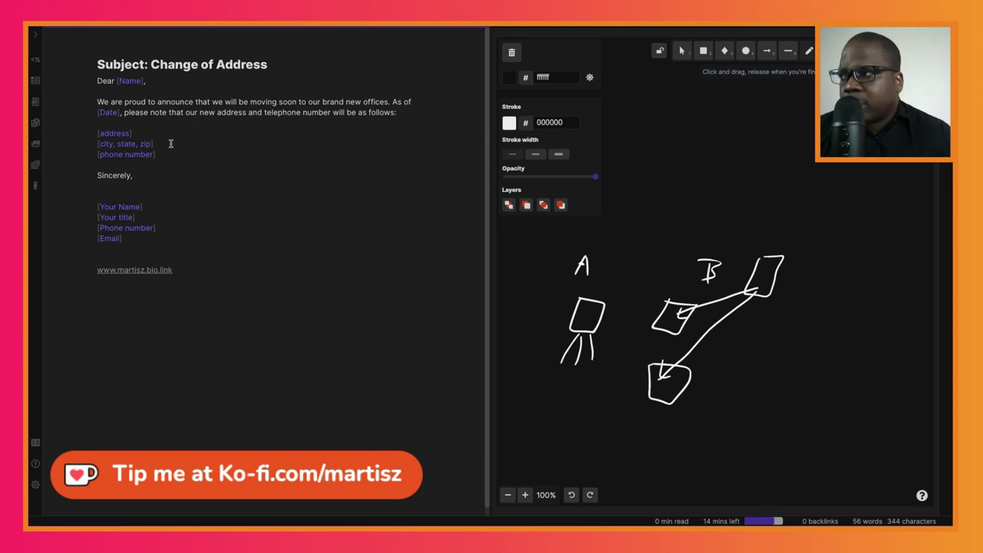
Step: Shorten "telephone number" to "phone number" in the opening paragraph
left_click(271, 112)
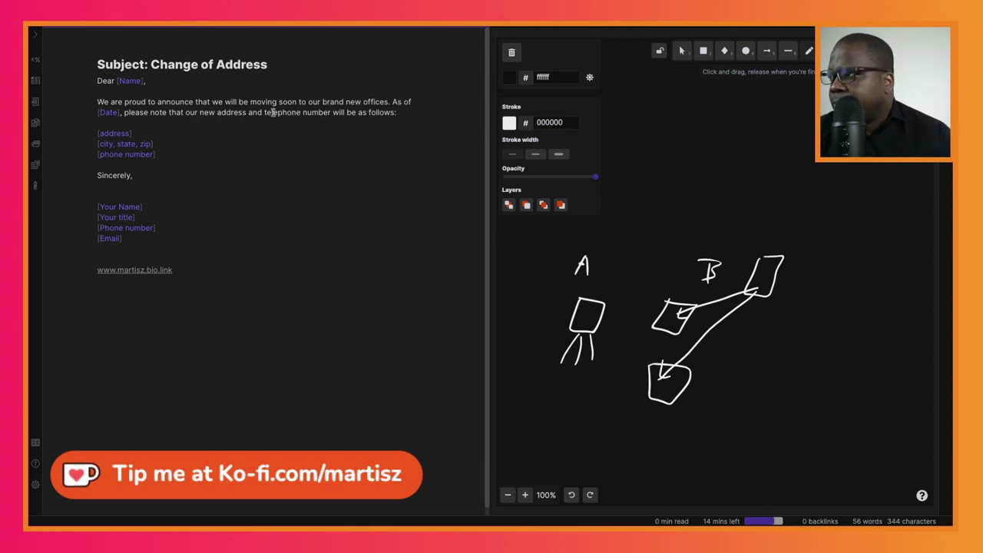
key("Delete")
key("Delete")
key("Delete")
key("BackSpace")
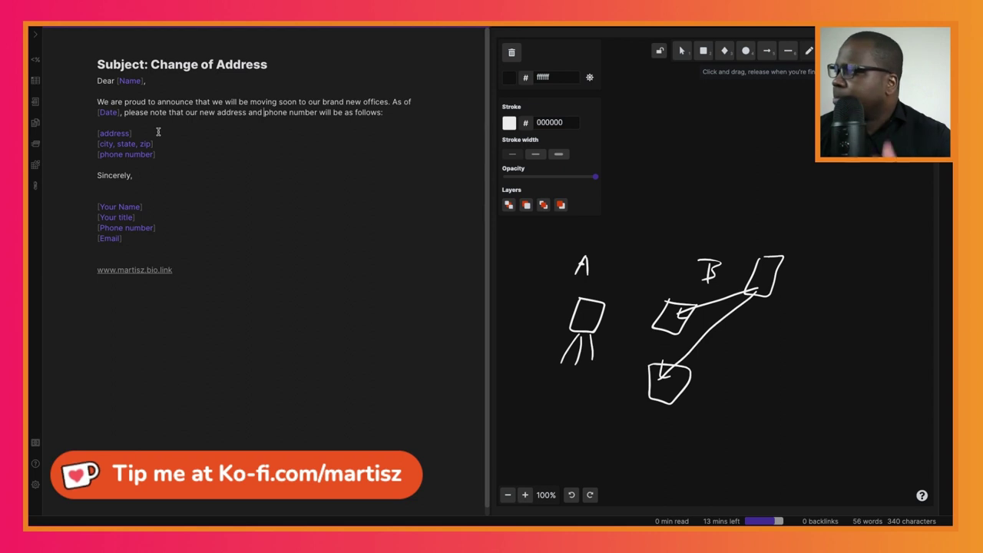
Step: Below the contact placeholders, add the paragraph "Thank you for bringing this announcement to the attention of you accounting/billing department."
left_click(172, 153)
key("Return")
key("Return")
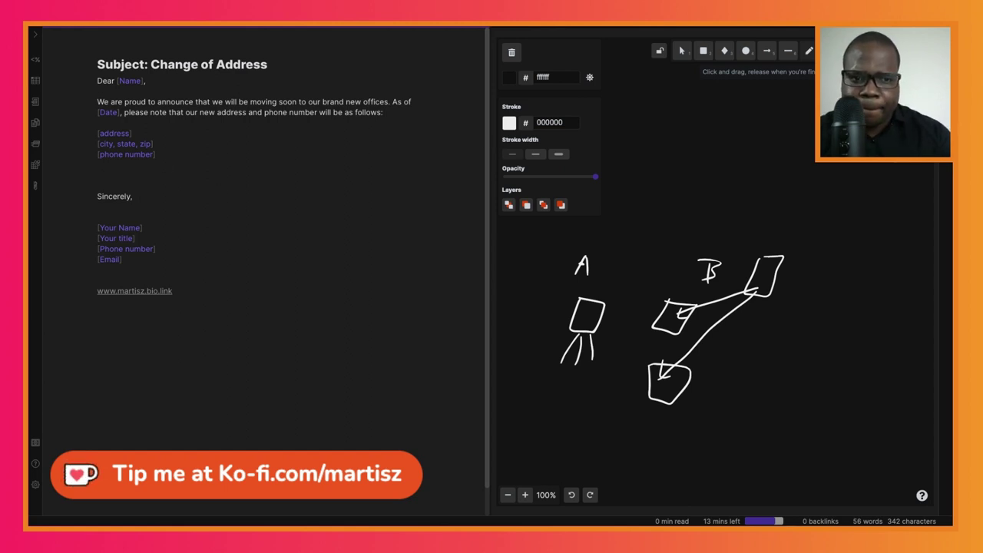
left_click(241, 170)
type("Thank you for bringing")
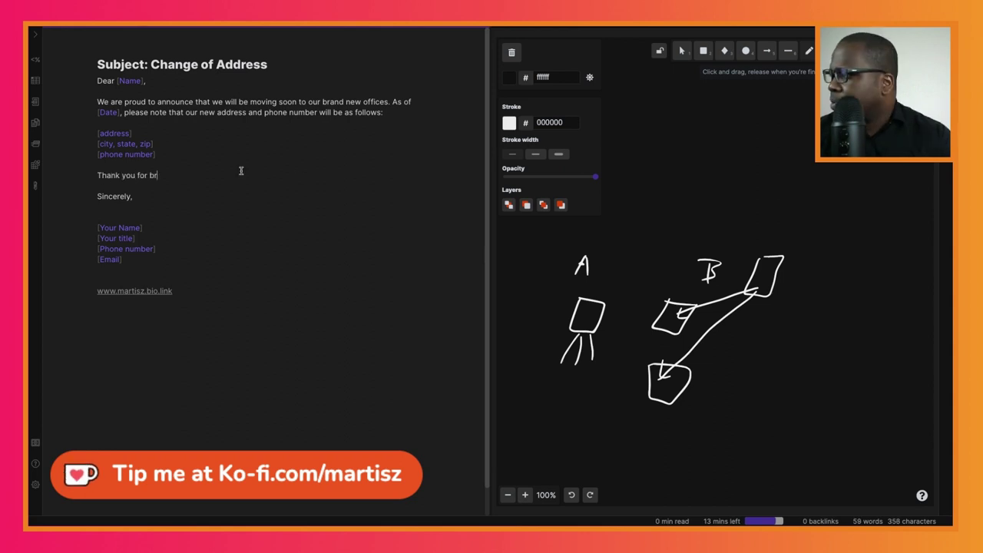
type("nnouncement")
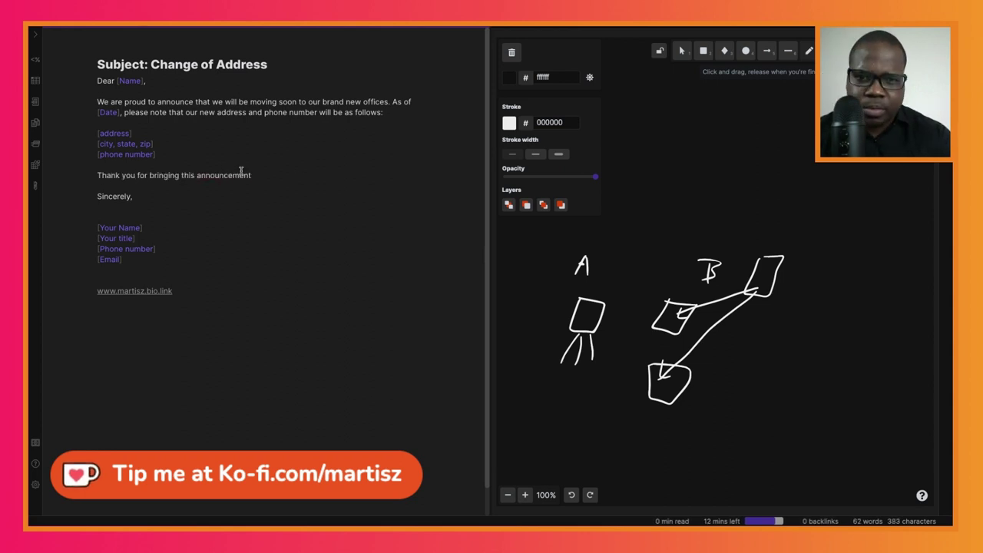
type(" to the attention of you accounting")
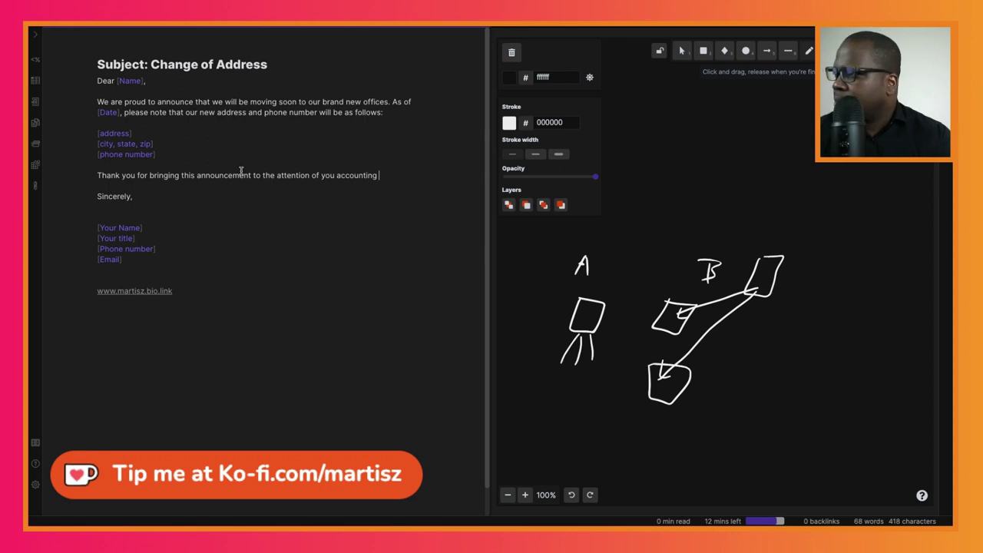
type("/billing department.")
Step: Add a new paragraph reading "I have also enclosed our most recent brochure on [Your Products/services] for your review."
key("Return")
key("Return")
type("I")
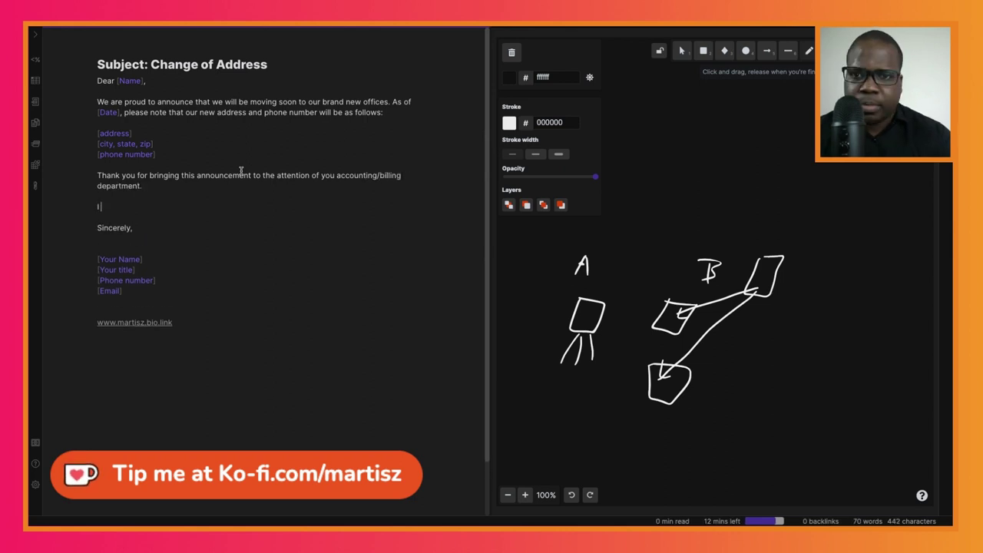
type(" have also enclosed our most recent bro")
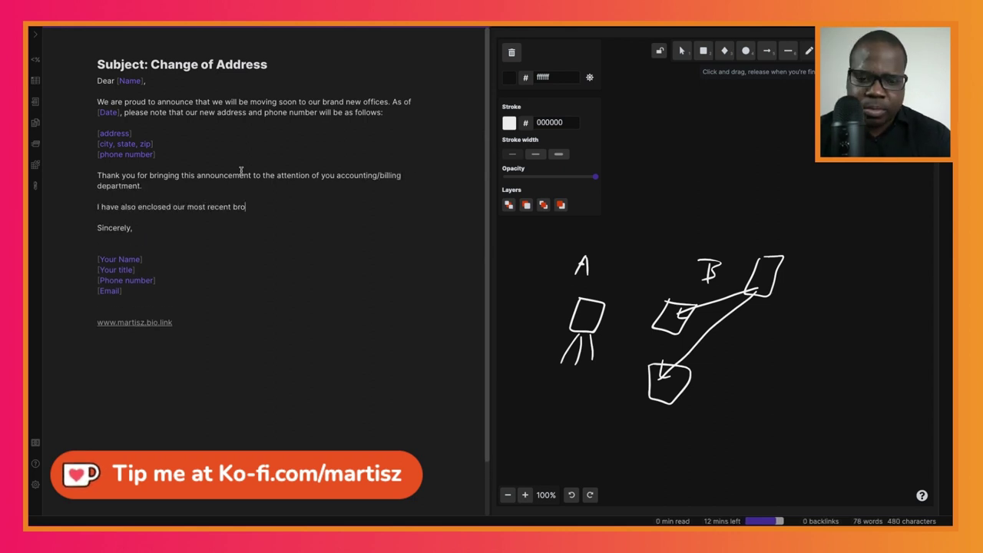
type("chure on [Products/services]")
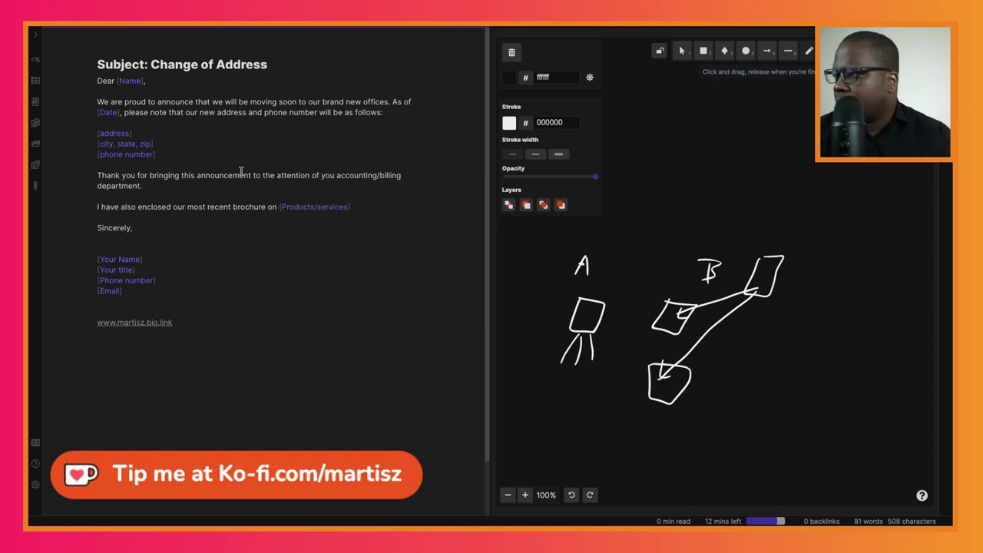
type("Your")
left_click(371, 207)
type("for your revie")
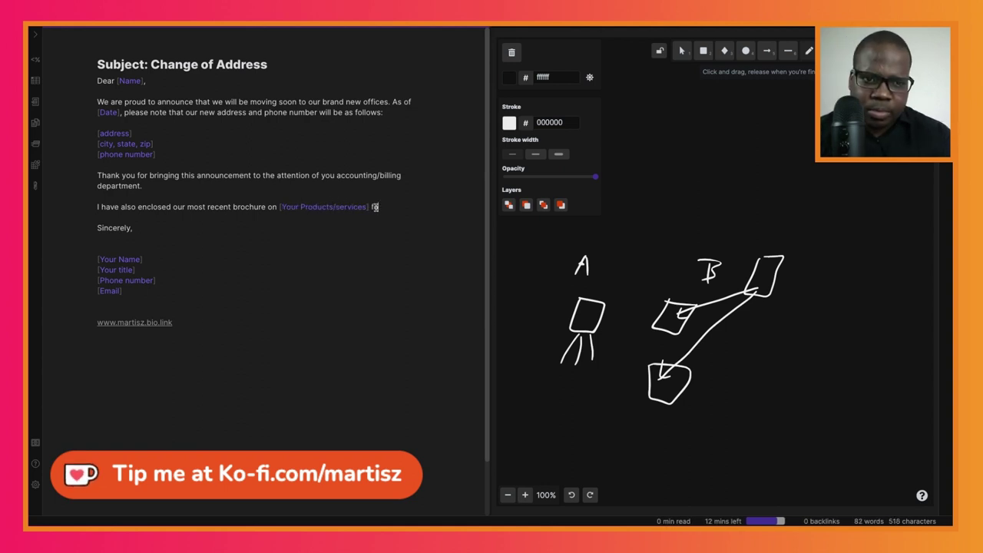
type("w.")
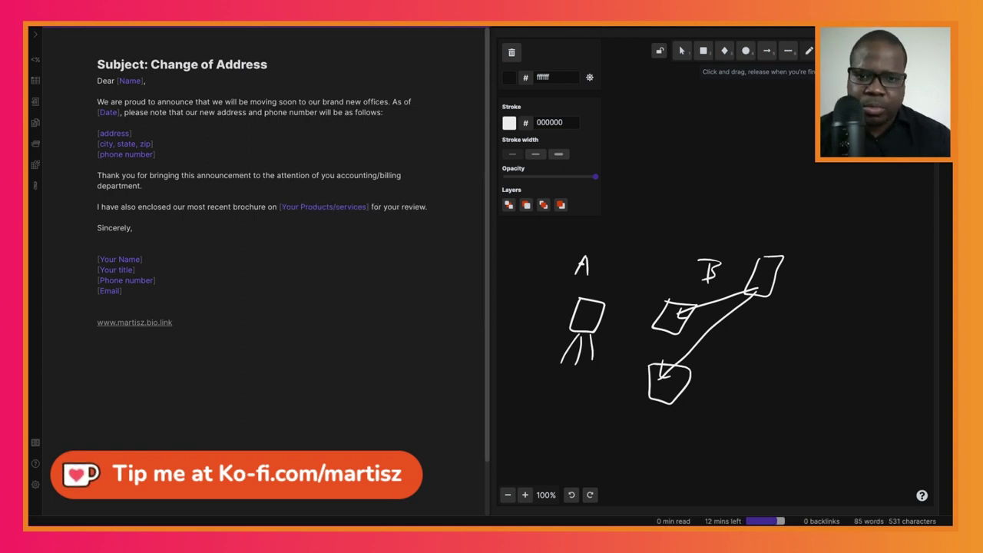
Step: Continue the brochure paragraph on a new line with "I hope you find it interesting. Would you have any questions, please do not hesitate to contact me."
key("Return")
type("( hope you find it interesting. Would ")
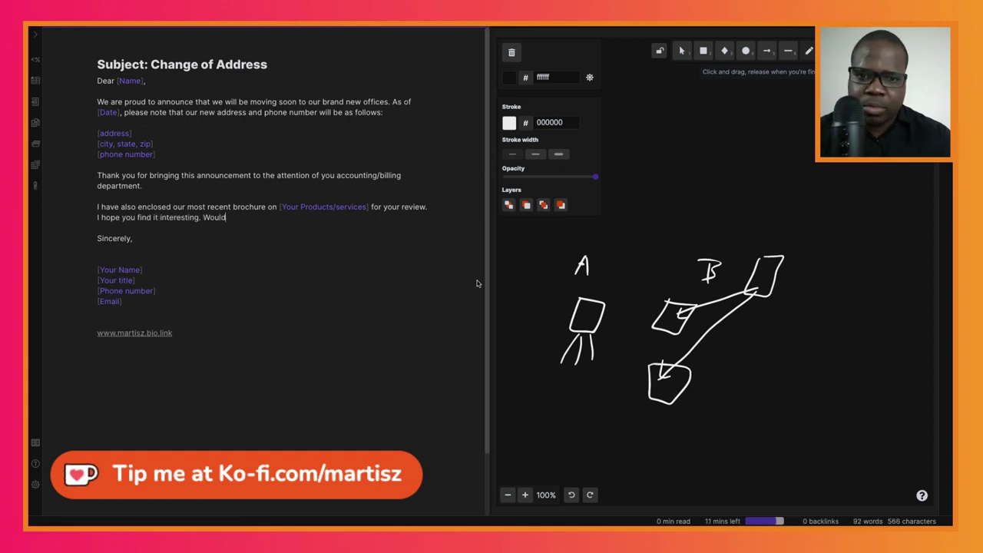
type("you have any questions, please")
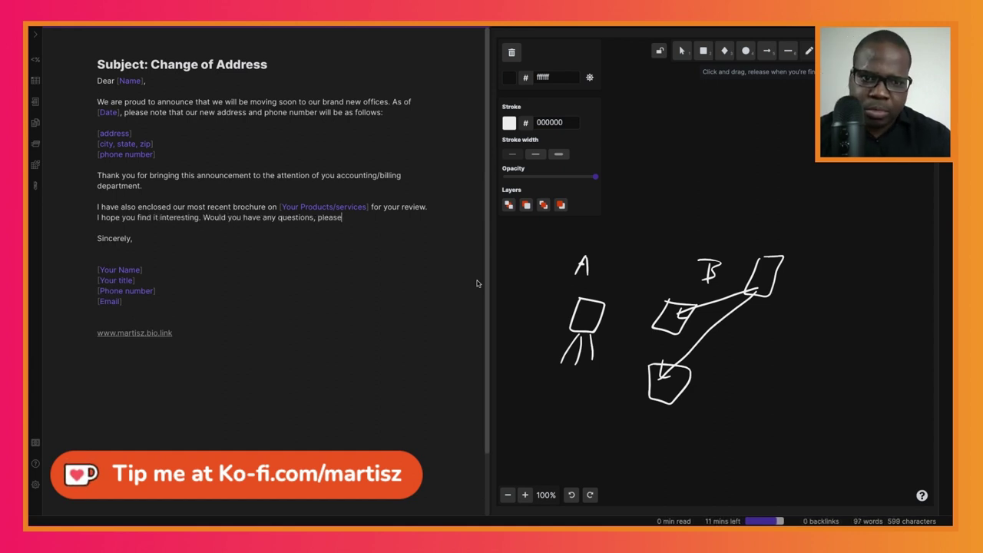
type(" do not hesitate to contact me.")
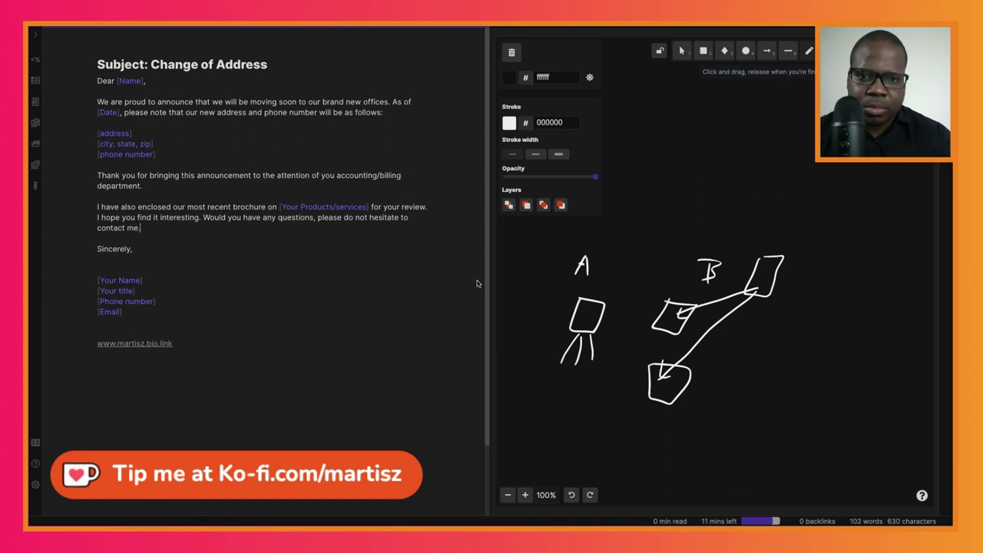
Step: Insert an extra blank line before "Sincerely," and a blank line between the subject heading and the greeting
key("Return")
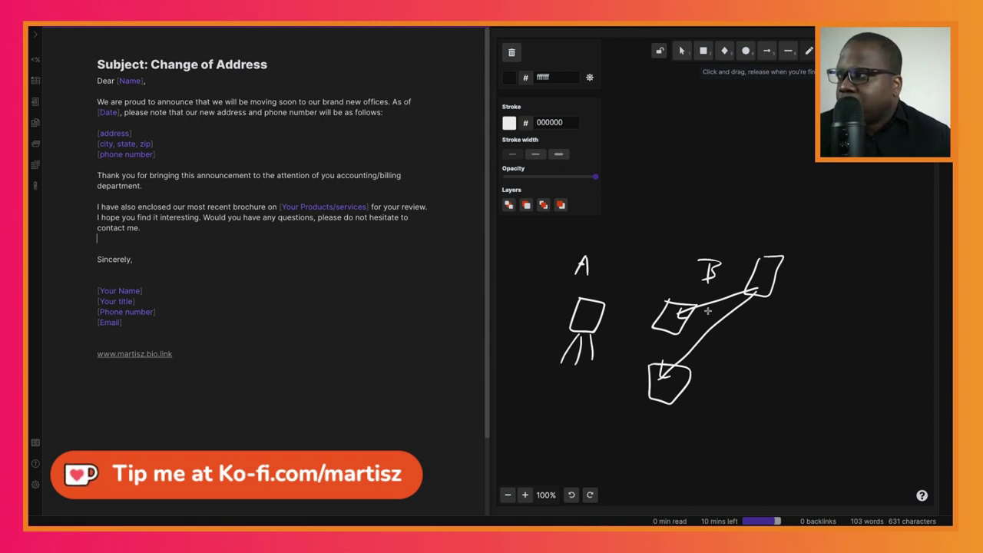
left_click(97, 80)
key("Return")
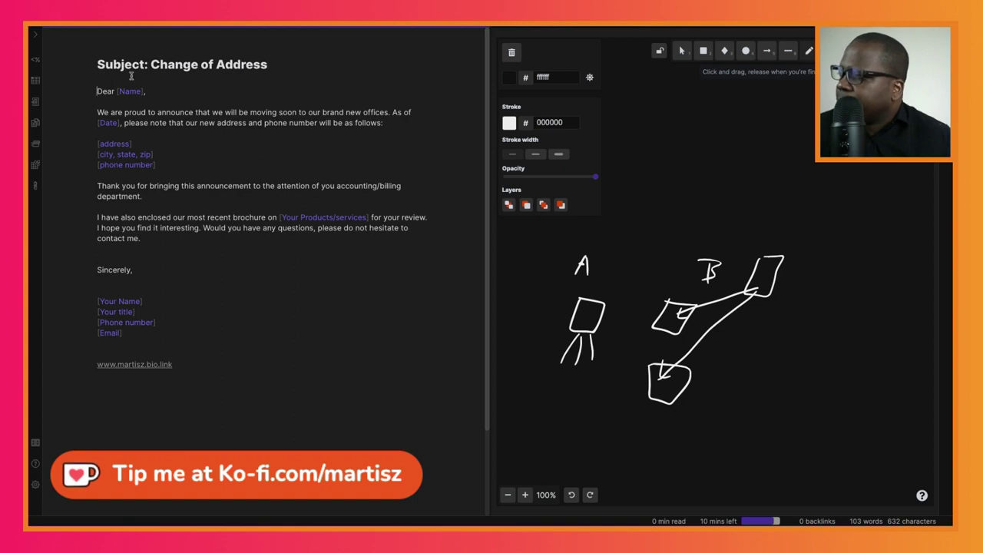